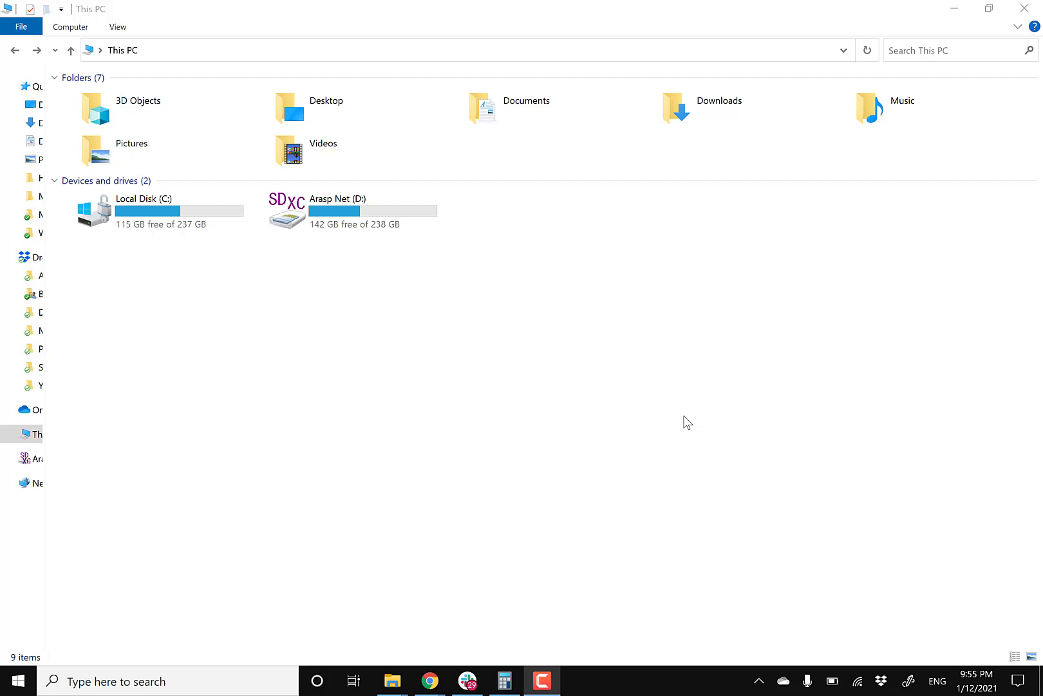
# - Launch MATLAB from Windows Search and dismiss the license checkout error
pyautogui.press('super')
pyautogui.write('matlab')
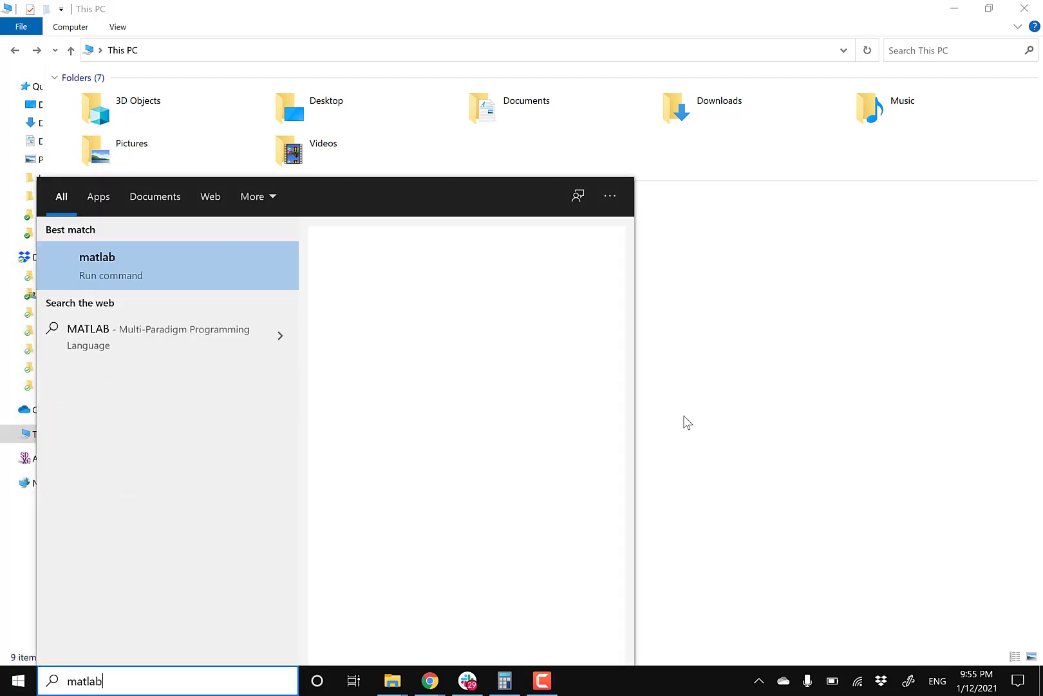
pyautogui.press('Return')
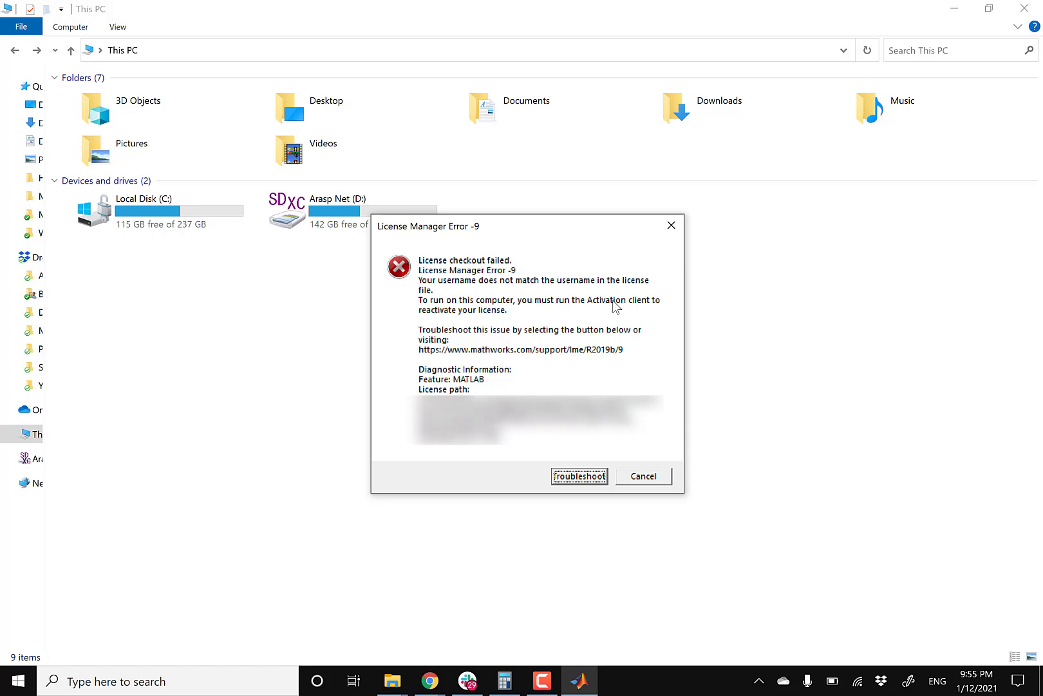
pyautogui.click(654, 478)
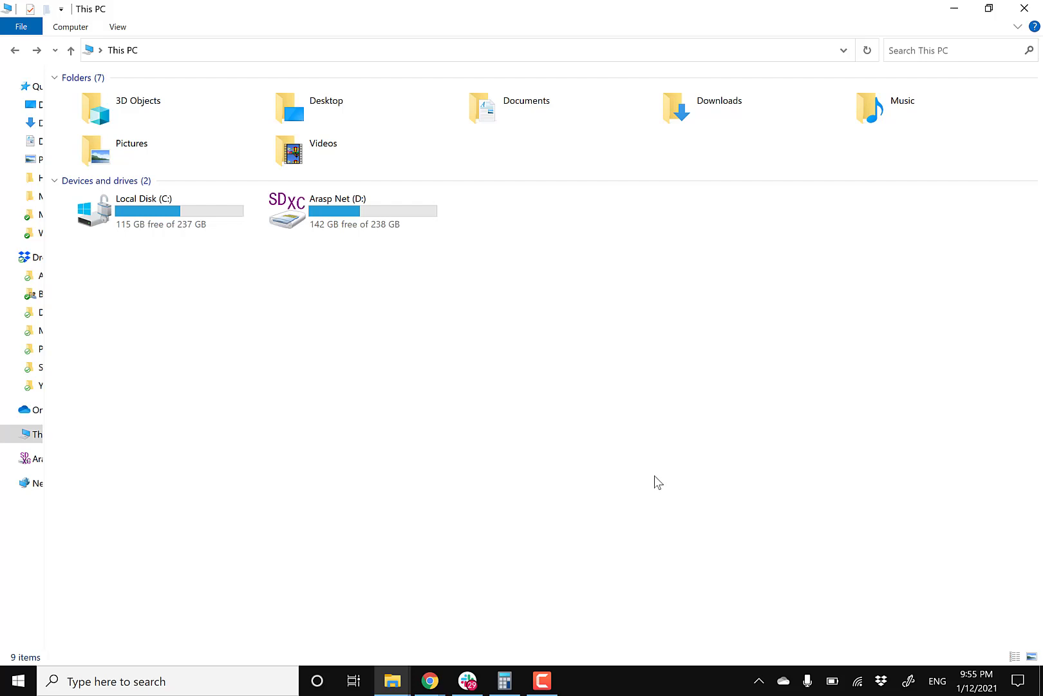
# - Look inside Program Files on Local Disk (C:), then return to This PC
pyautogui.doubleClick(196, 220)
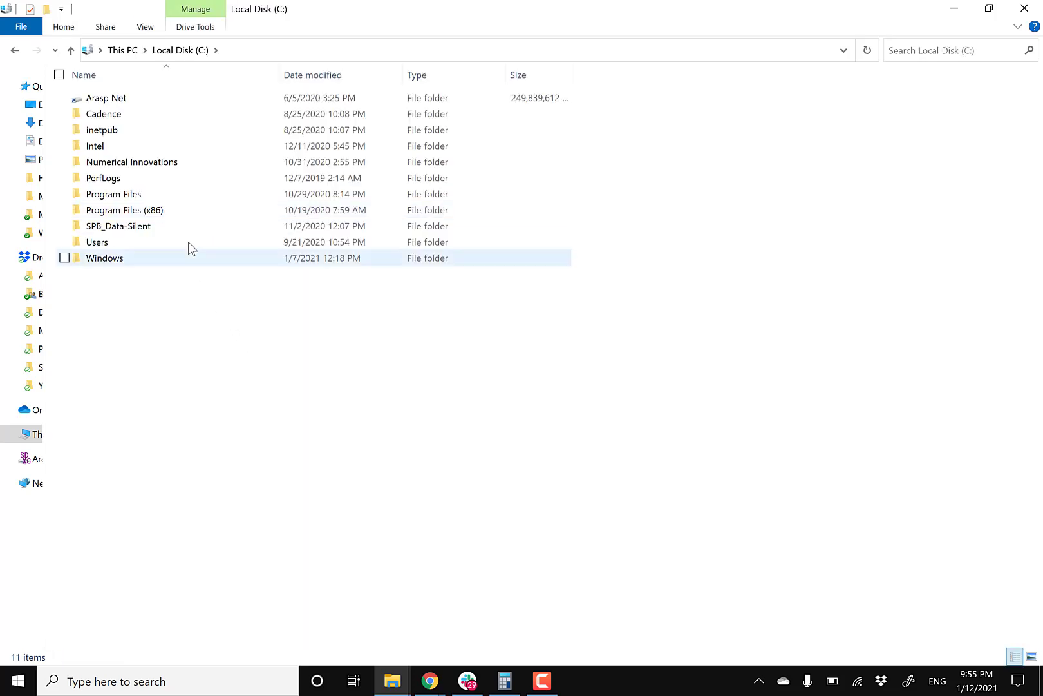
pyautogui.doubleClick(180, 204)
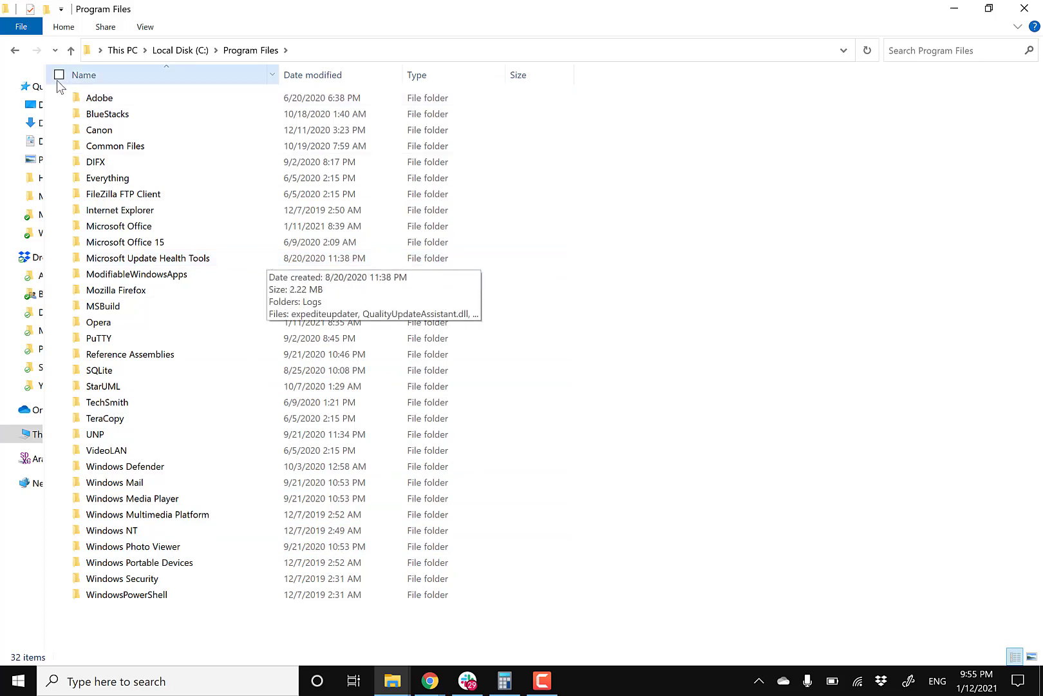
pyautogui.click(14, 51)
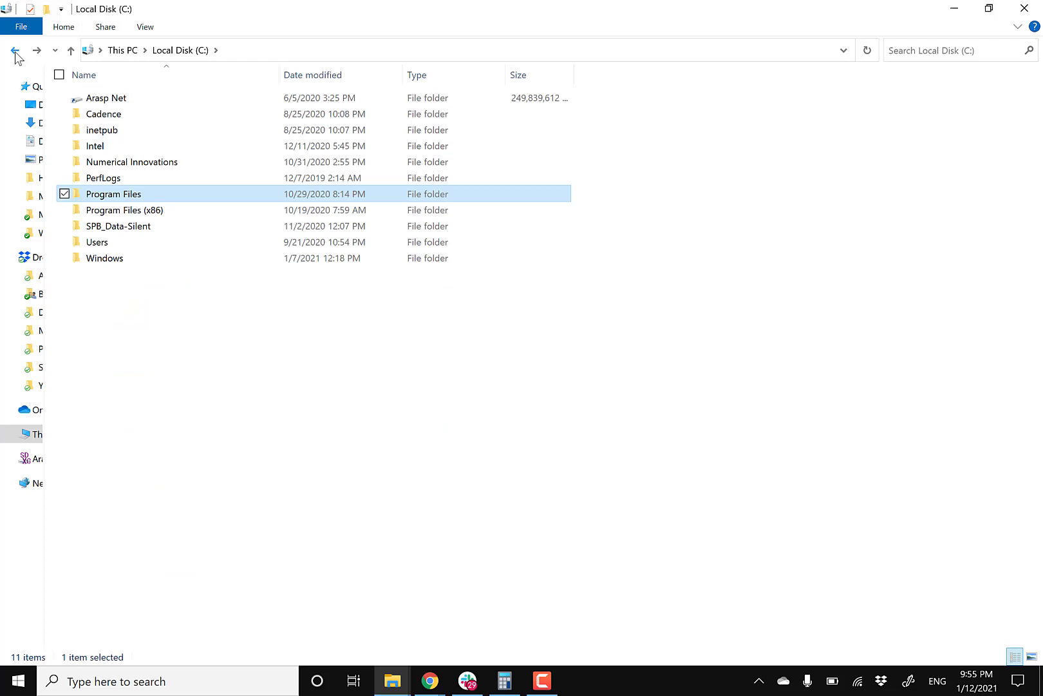
pyautogui.click(15, 51)
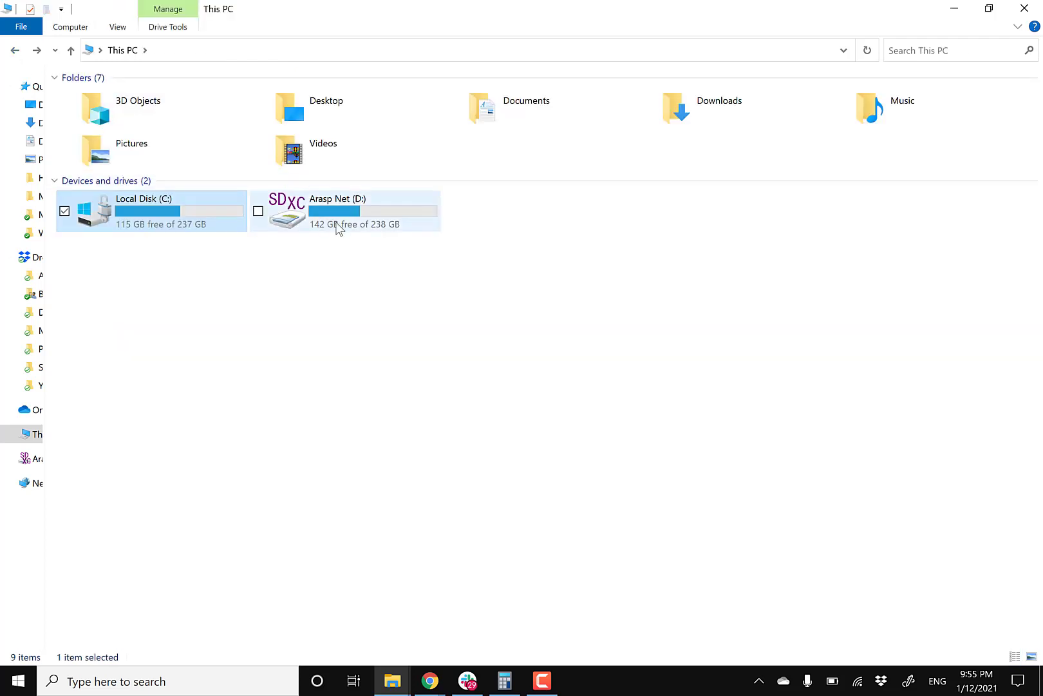
# - Browse to D:\MATLAB\bin\win64 and scroll down to find activate_matlab
pyautogui.doubleClick(338, 227)
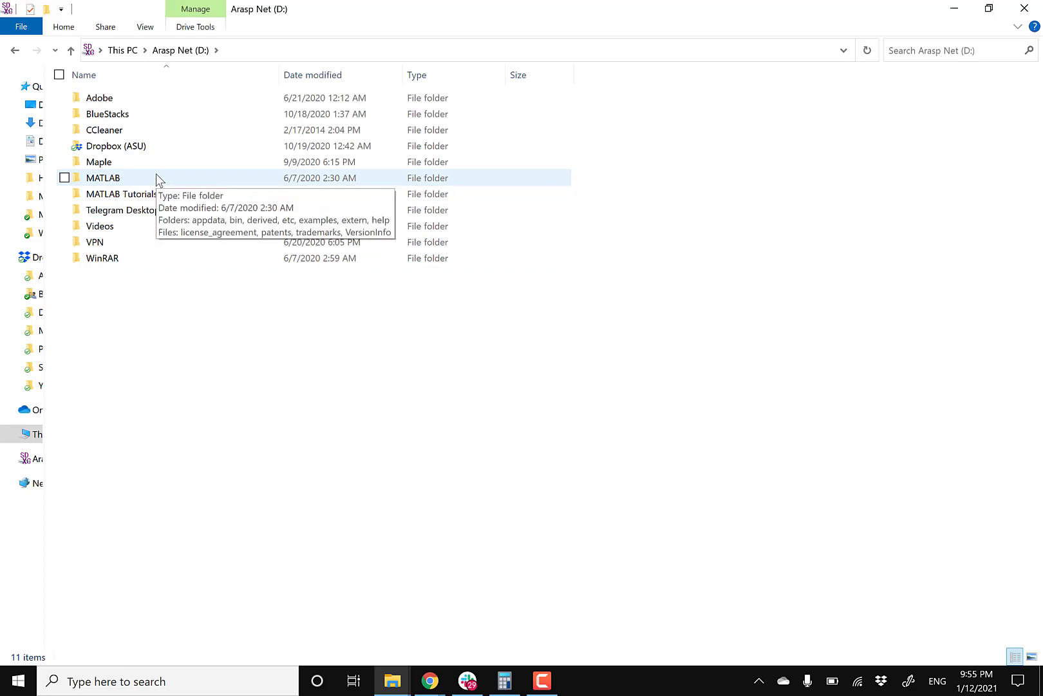
pyautogui.doubleClick(156, 178)
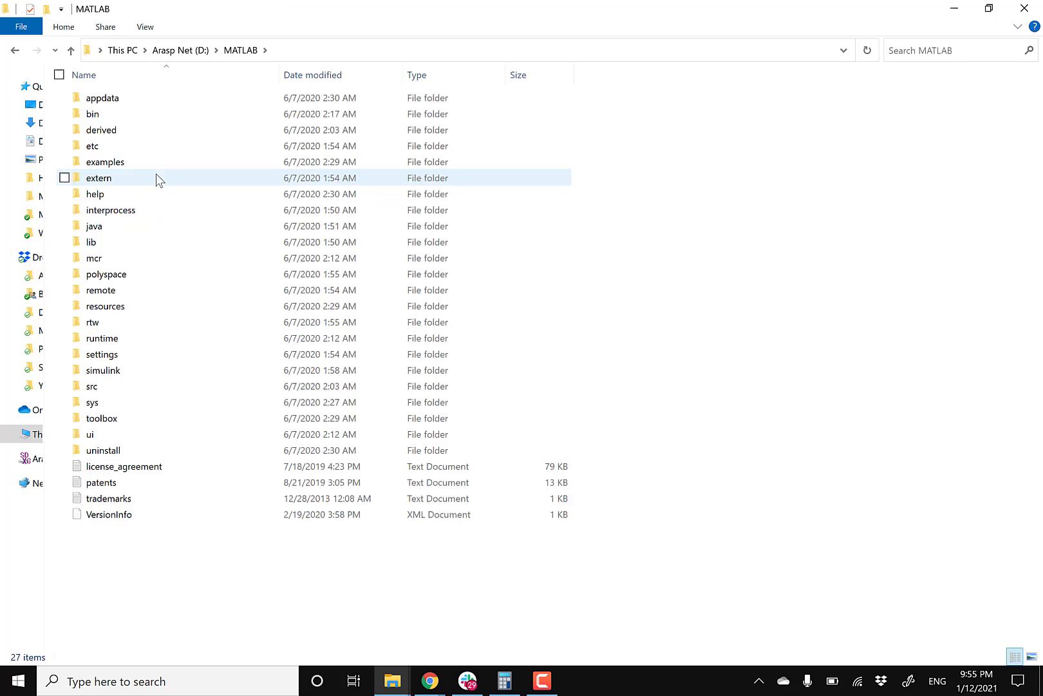
pyautogui.doubleClick(180, 121)
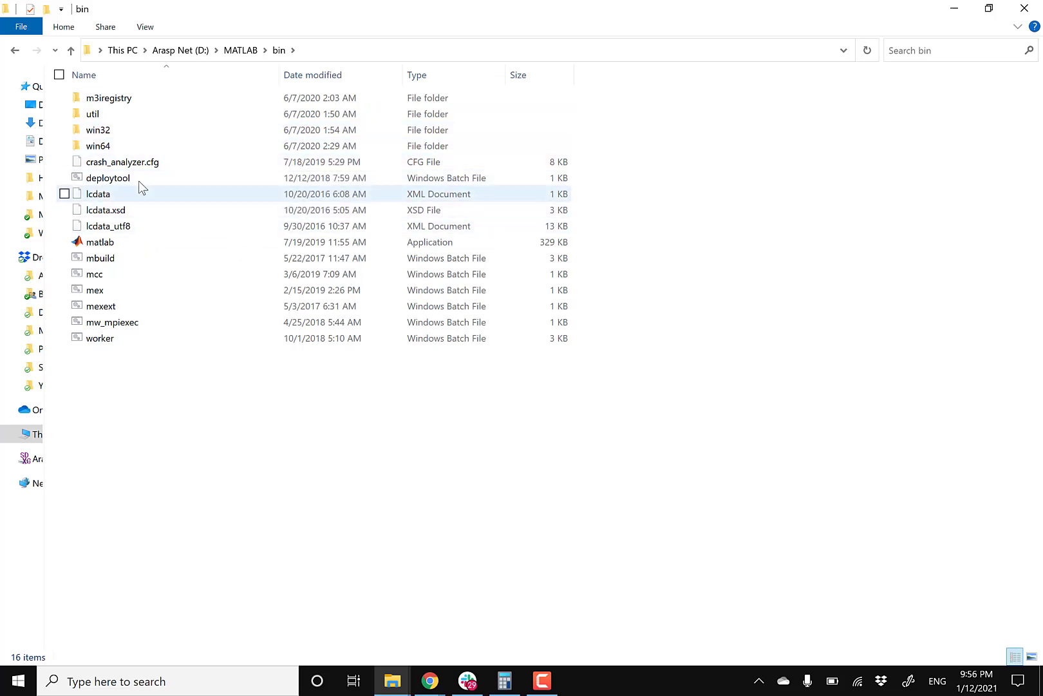
pyautogui.doubleClick(137, 151)
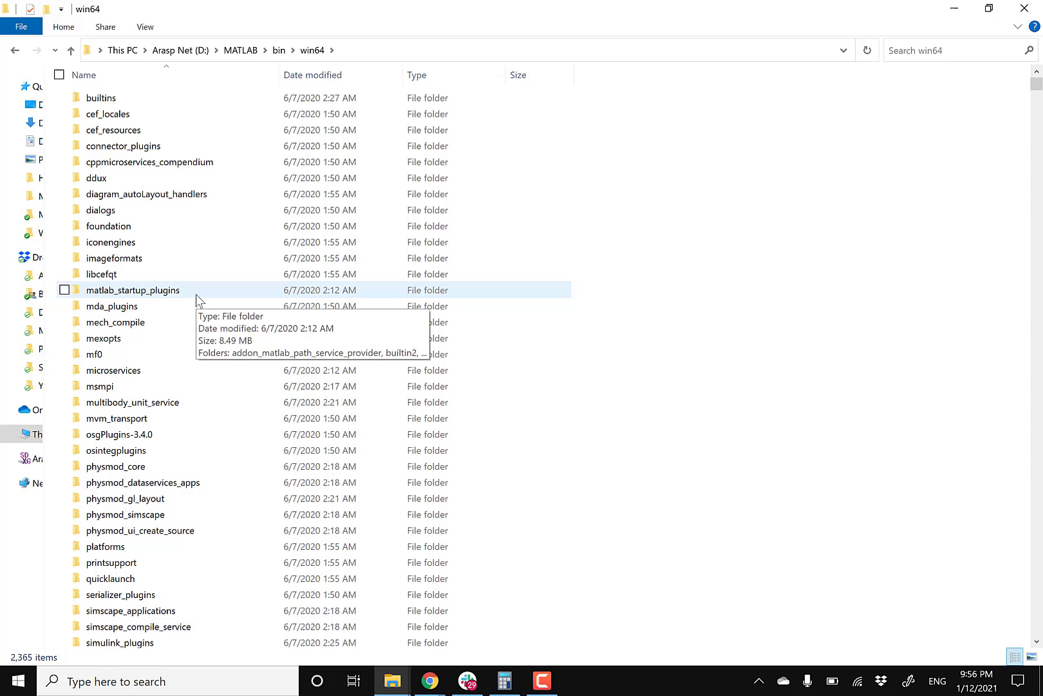
pyautogui.scroll(-5, 195, 294)
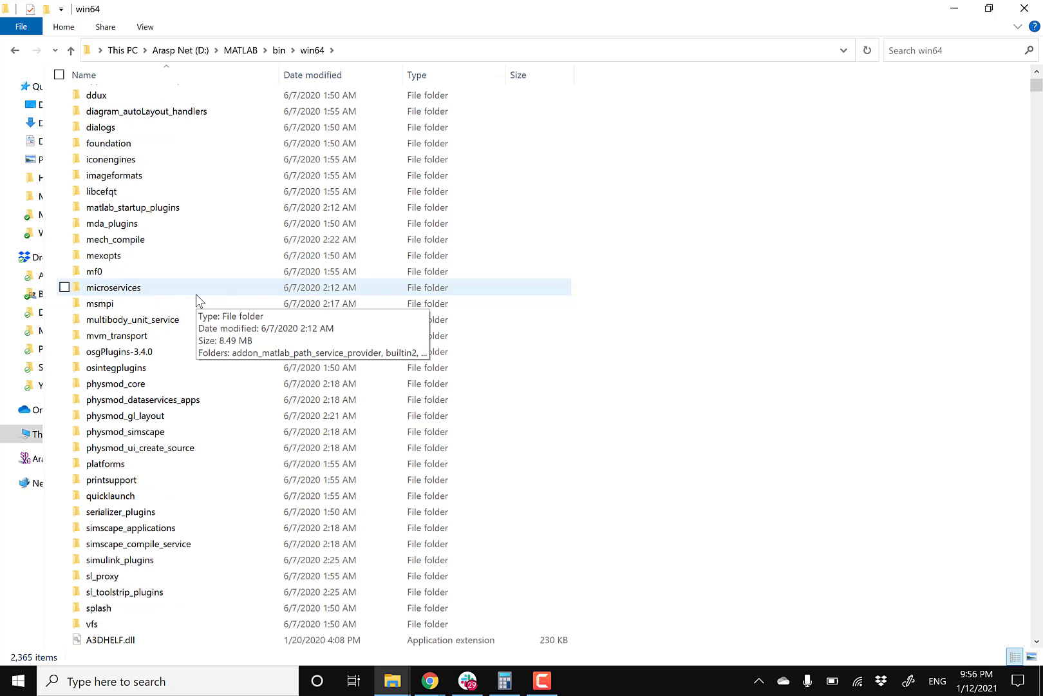
pyautogui.scroll(-4, 398, 324)
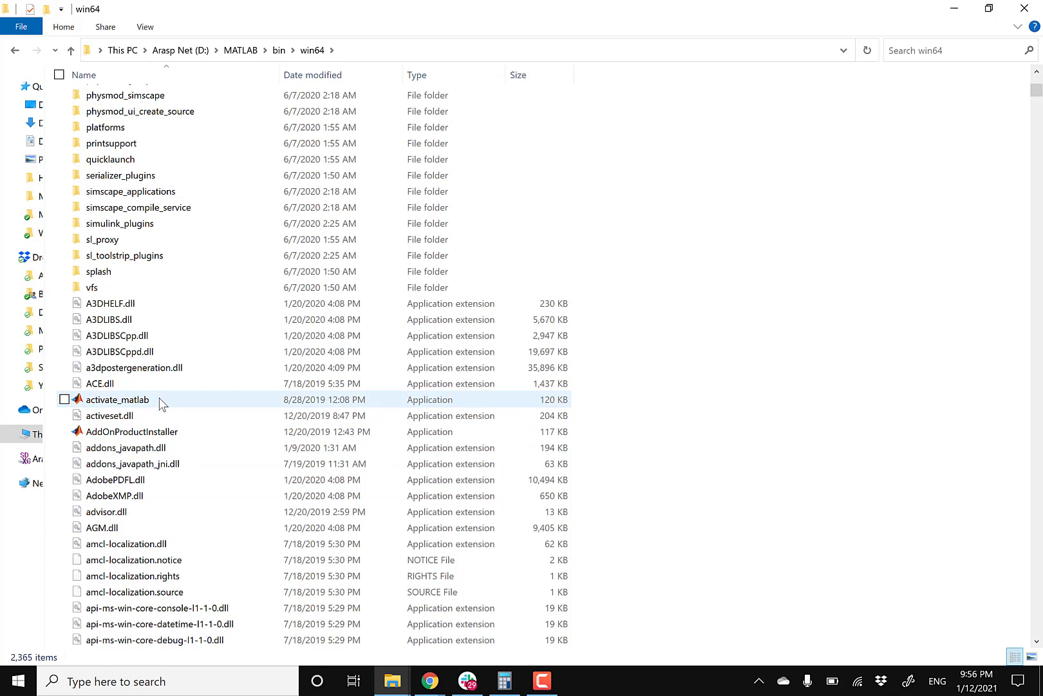
# - Run activate_matlab as administrator and continue with automatic Internet activation
pyautogui.rightClick(160, 395)
pyautogui.click(198, 396)
pyautogui.rightClick(198, 399)
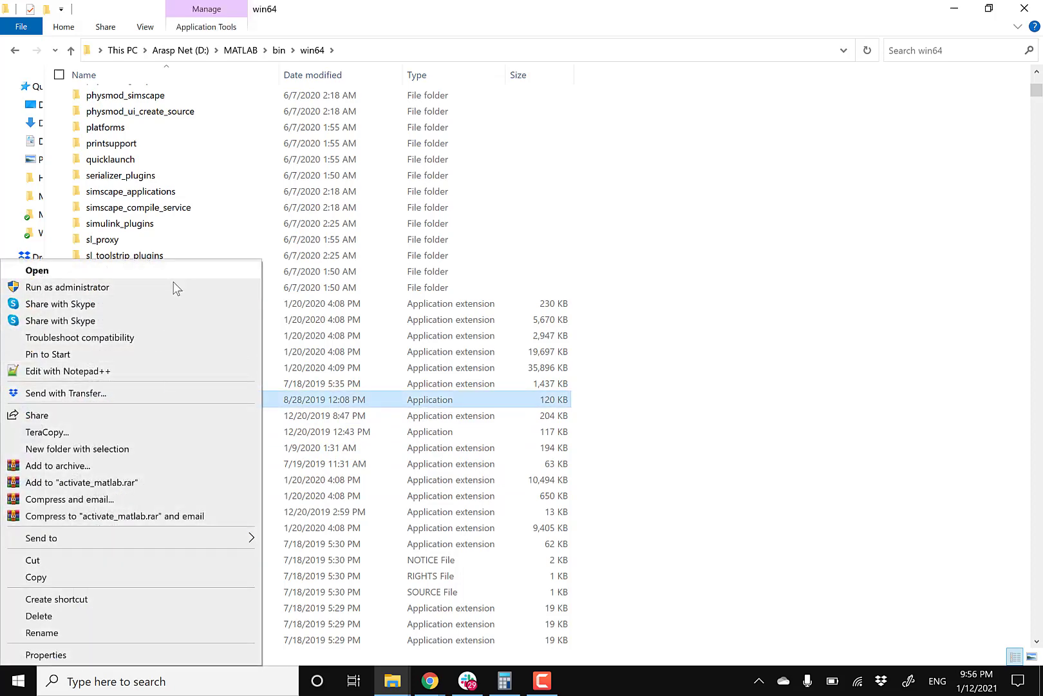
pyautogui.click(171, 287)
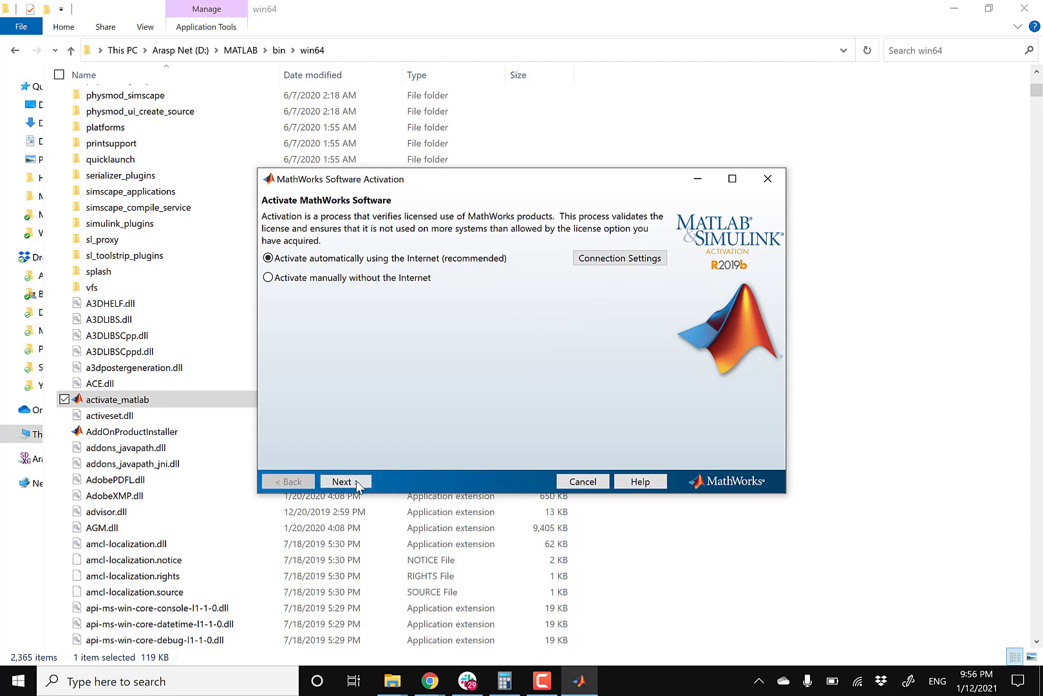
pyautogui.click(348, 482)
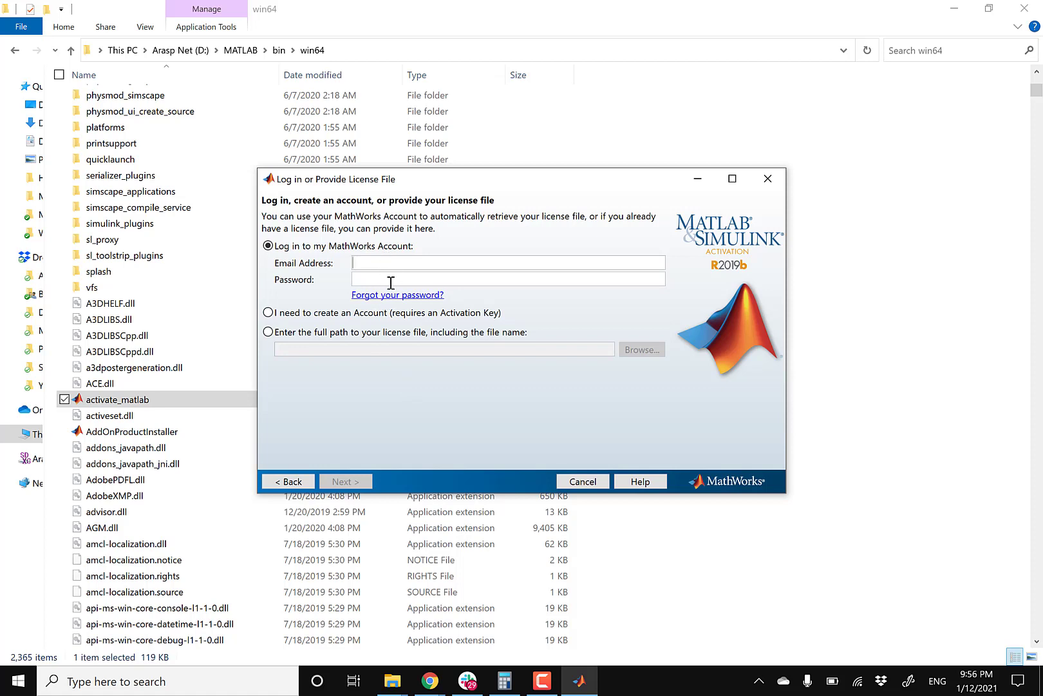
# - Log in with the MathWorks account e-mail and password to reach License Selection
pyautogui.click(395, 261)
pyautogui.click(543, 681)
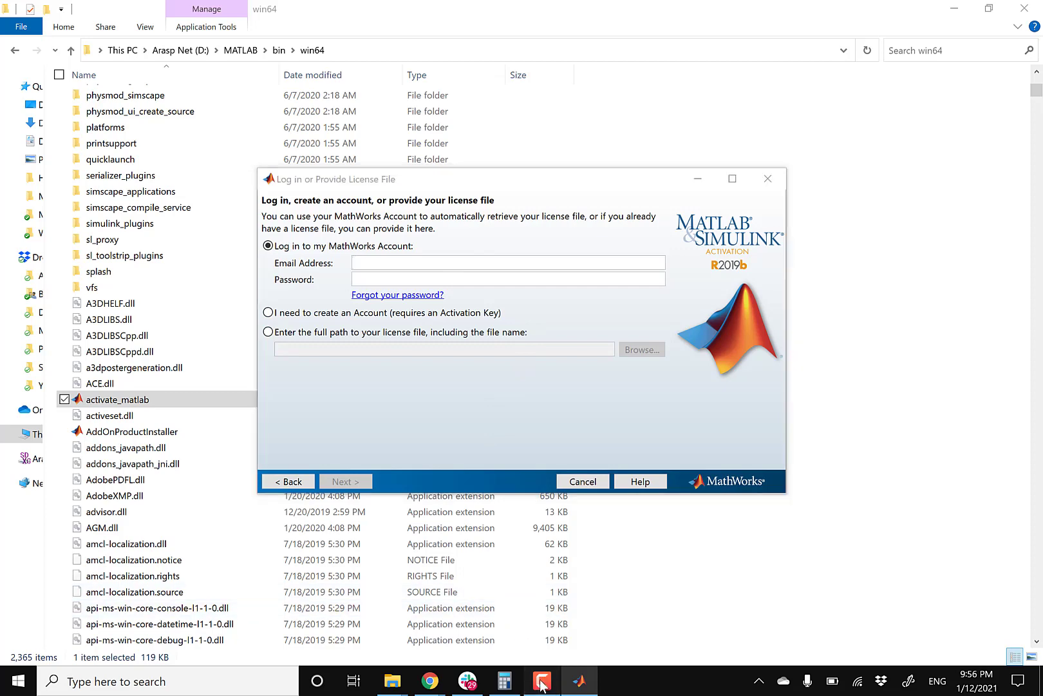
pyautogui.click(992, 635)
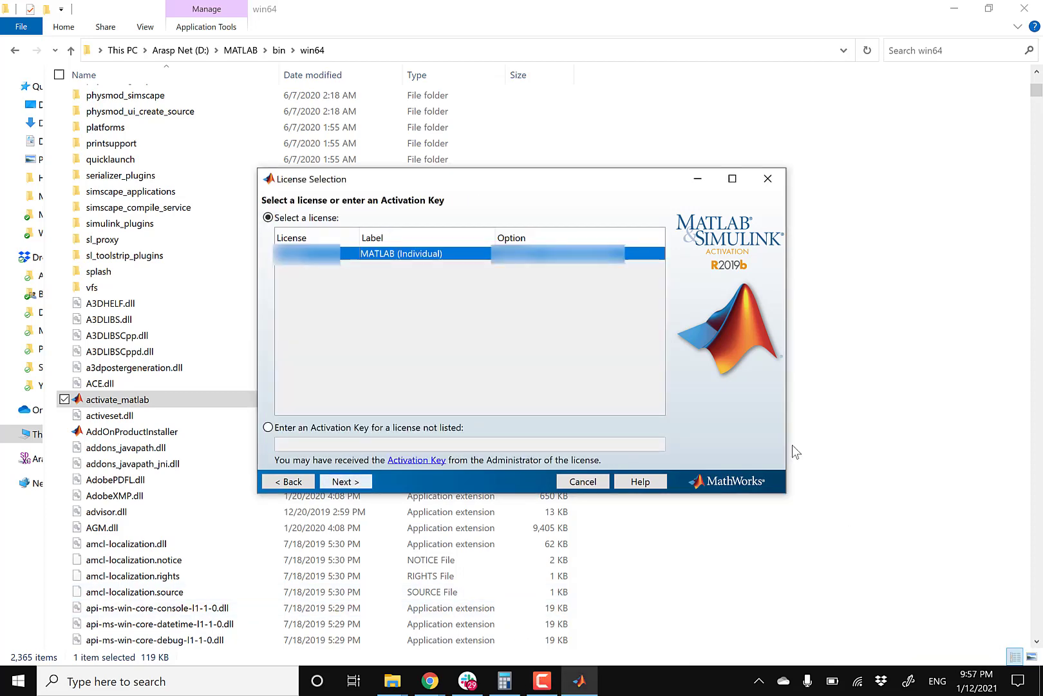
pyautogui.click(542, 681)
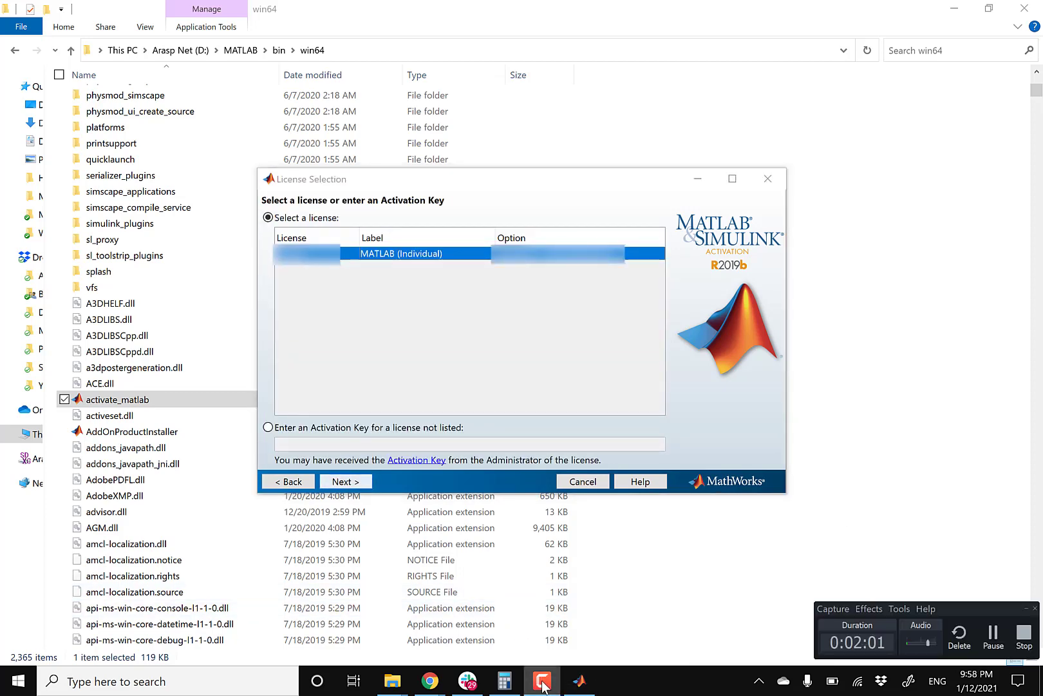
pyautogui.click(993, 634)
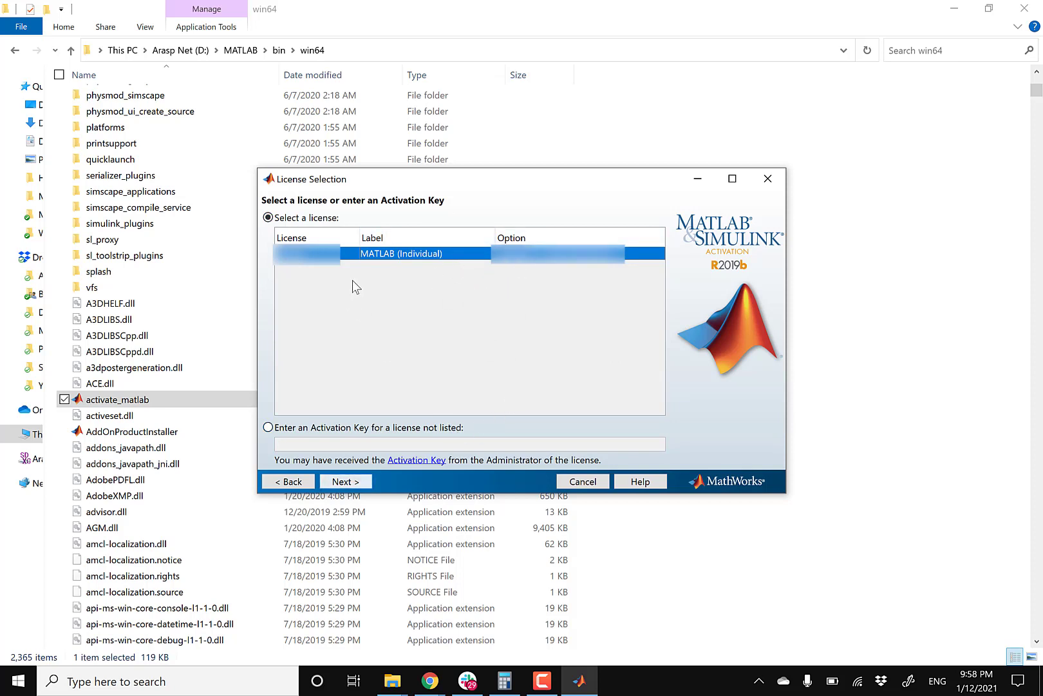
# - Choose the MATLAB (Individual) license, acknowledge login verification, accept the Windows user name and confirm
pyautogui.click(346, 482)
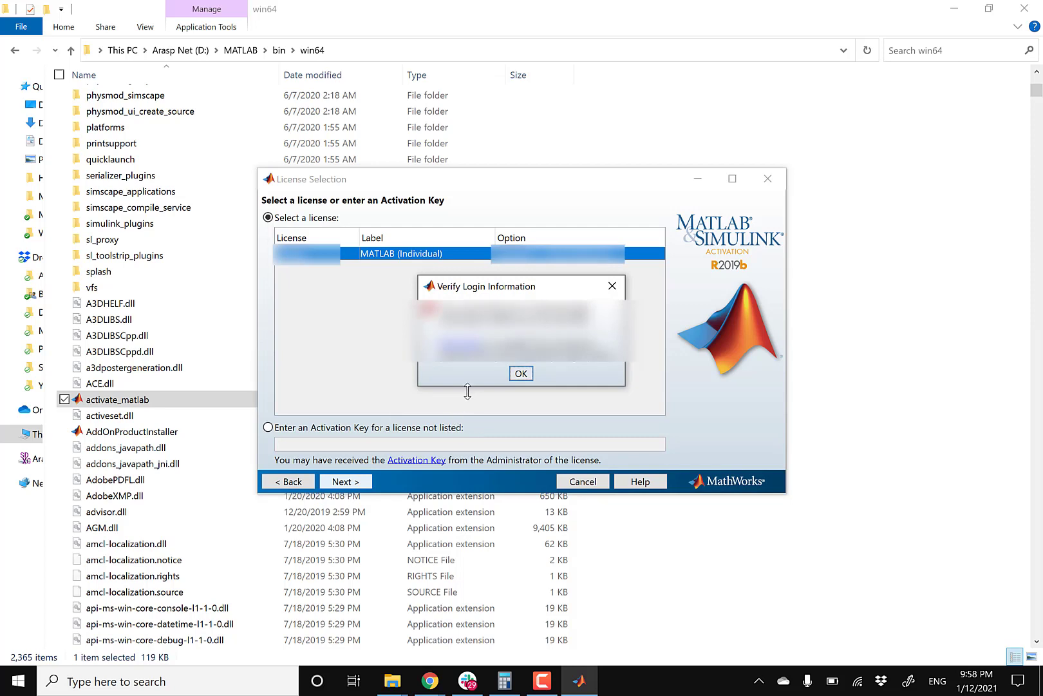
pyautogui.click(542, 680)
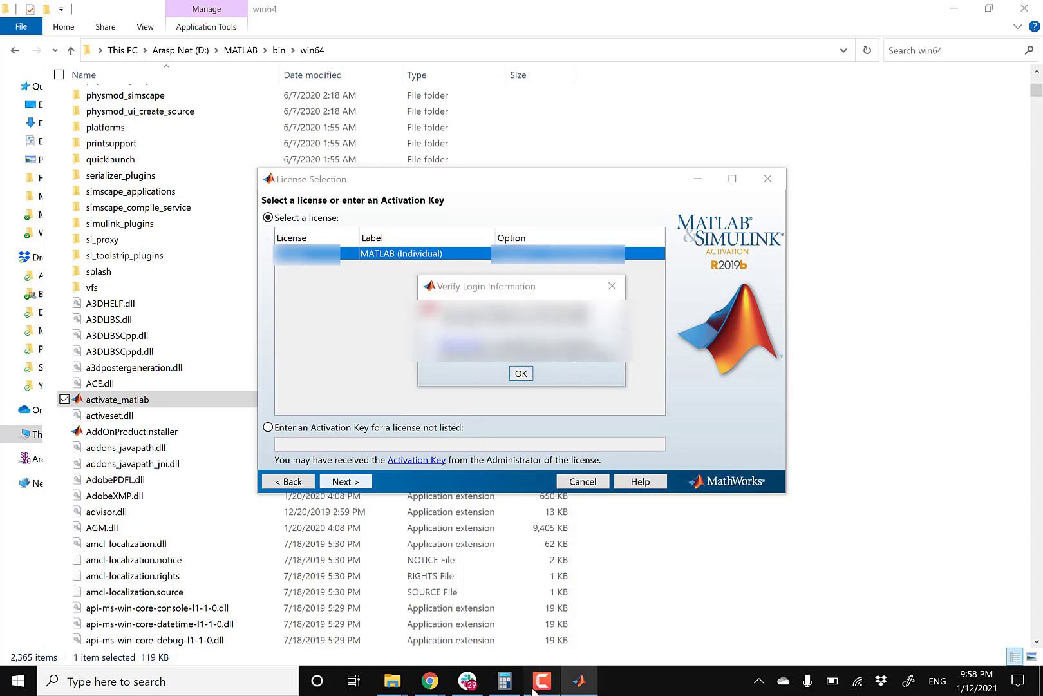
pyautogui.click(994, 634)
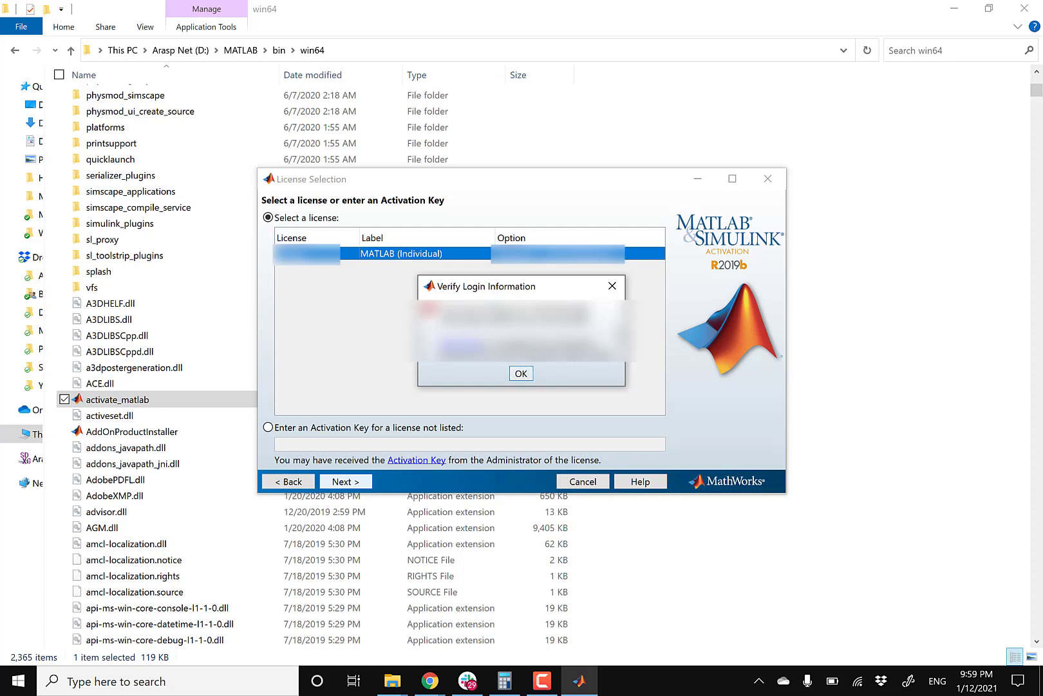
pyautogui.click(522, 373)
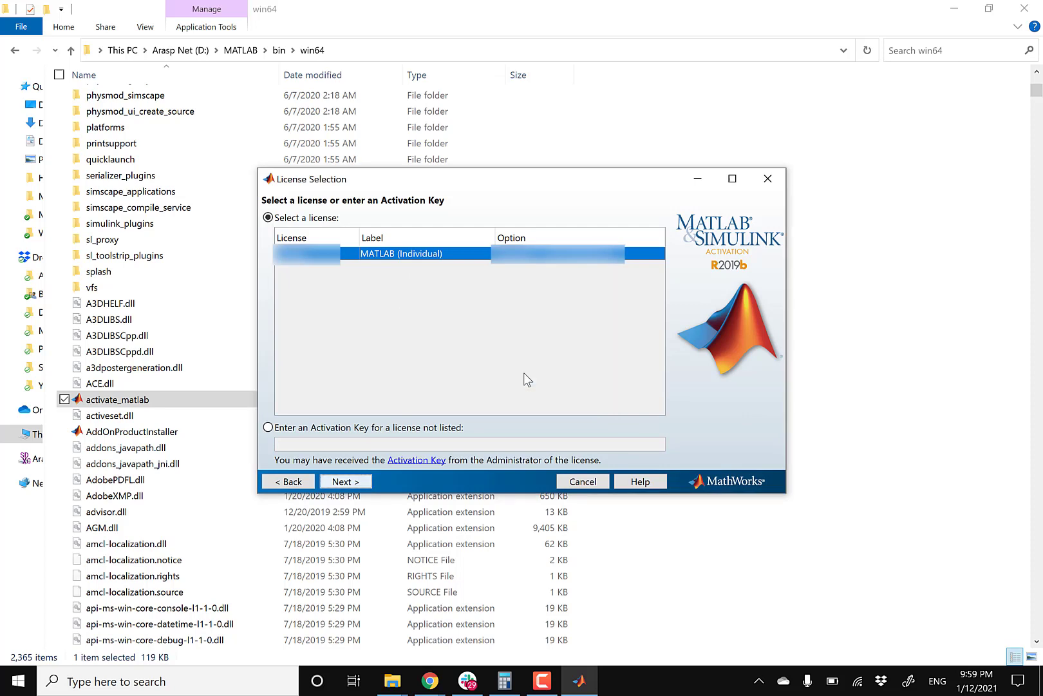
pyautogui.click(368, 480)
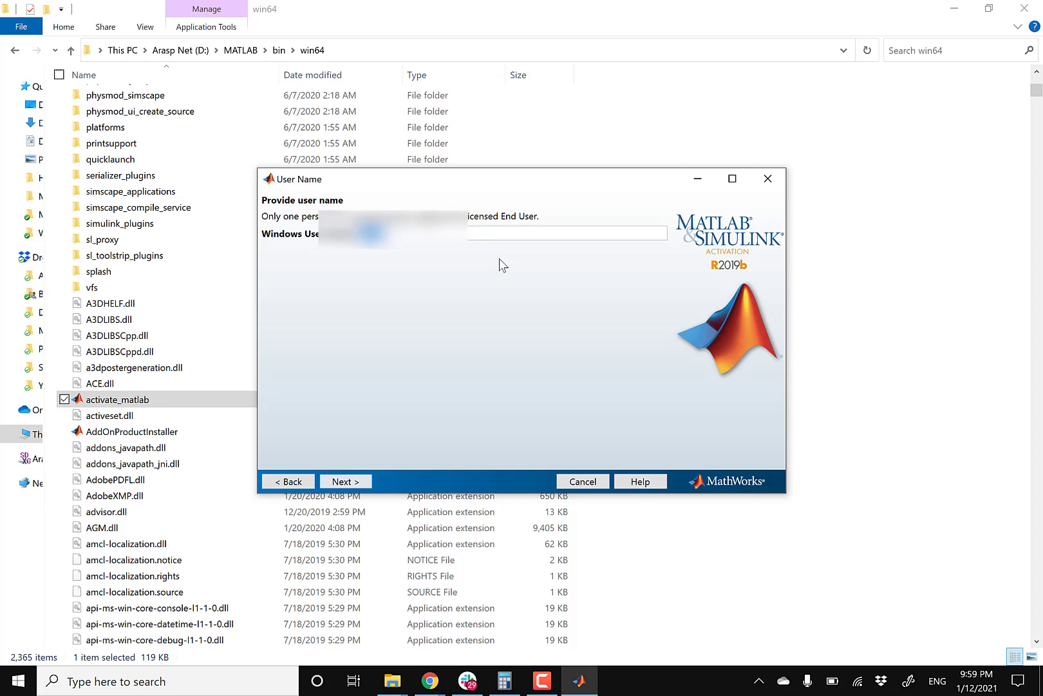
pyautogui.click(362, 485)
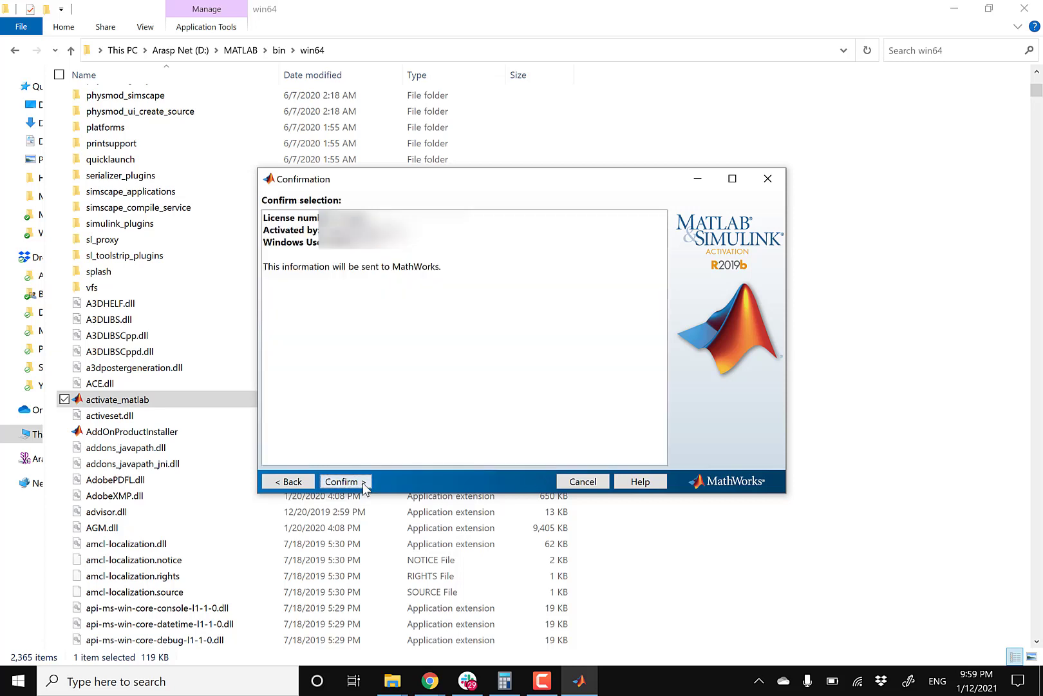
pyautogui.click(363, 484)
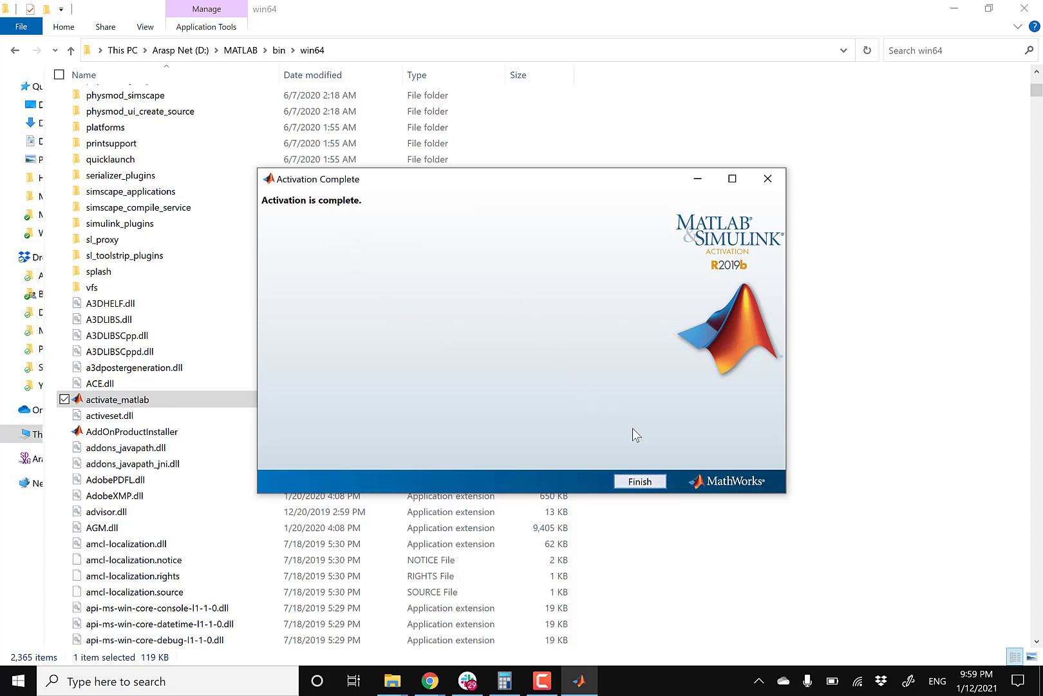
# - Close the completed activation window and relaunch MATLAB R2019b from Windows Search
pyautogui.click(640, 481)
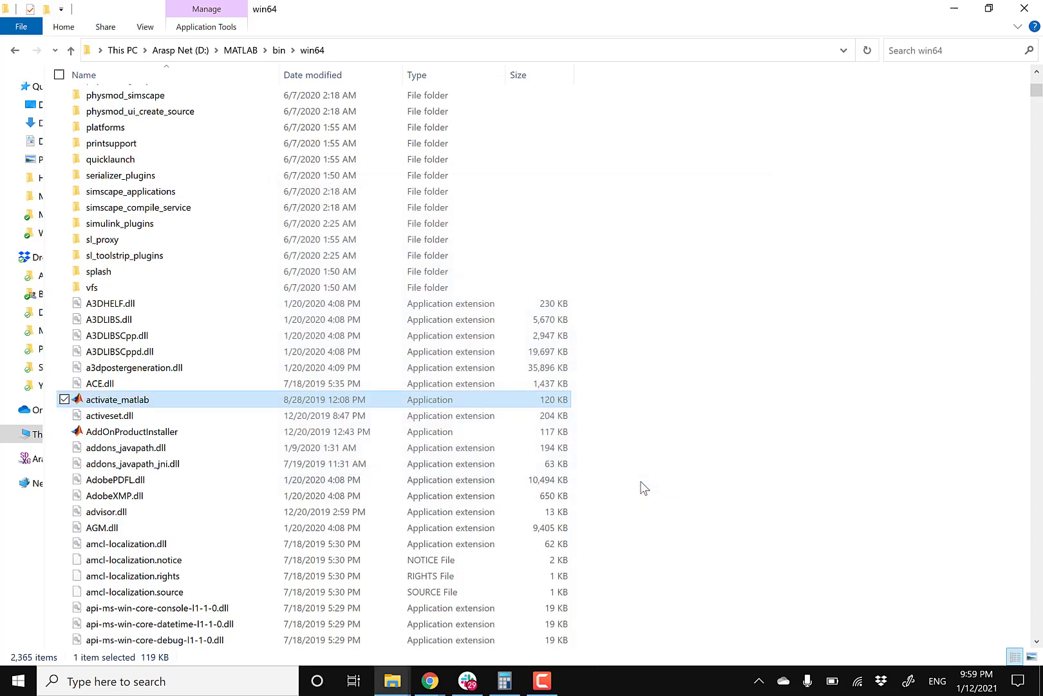
pyautogui.press('super')
pyautogui.write('matlab')
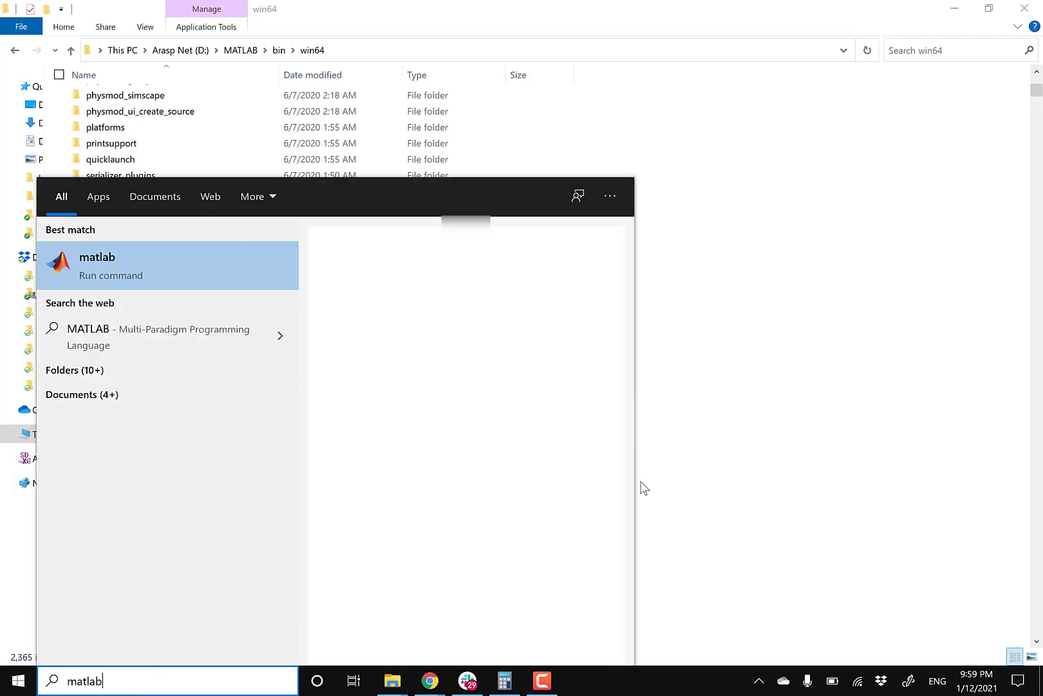
pyautogui.press('Return')
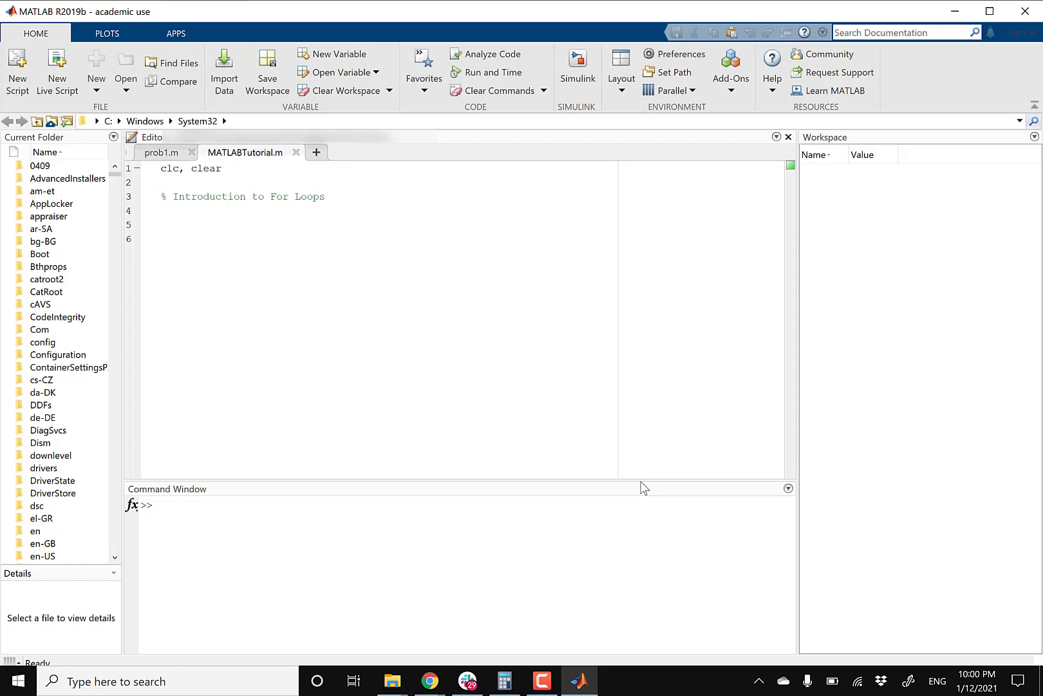
# - Focus the MATLAB Command Window beside the MATLABTutorial.m editor
pyautogui.click(642, 487)
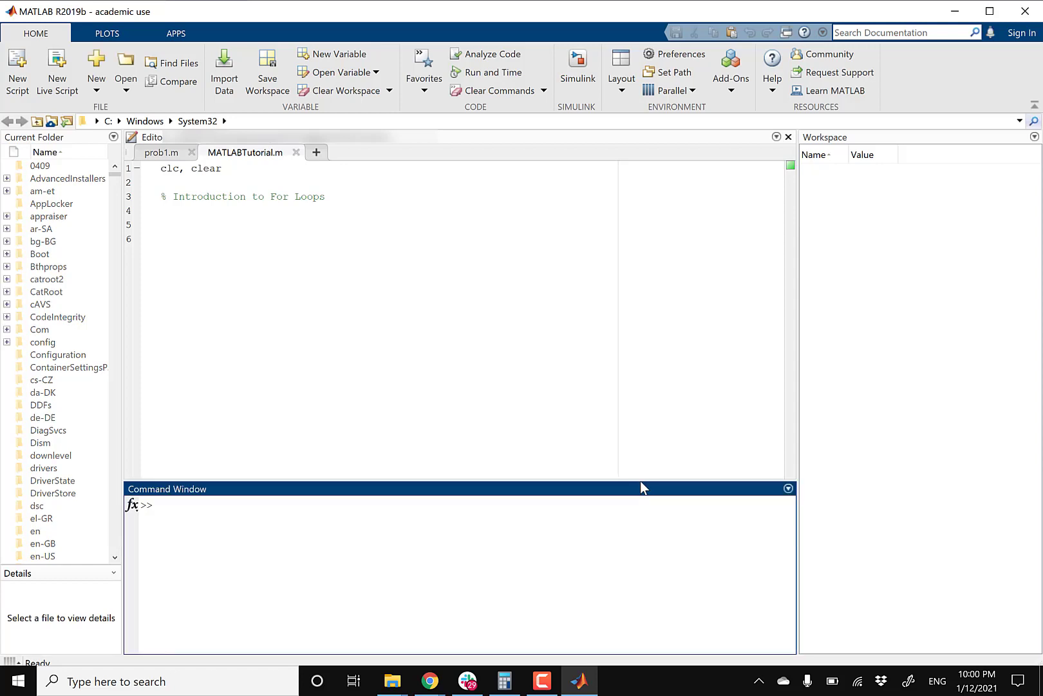